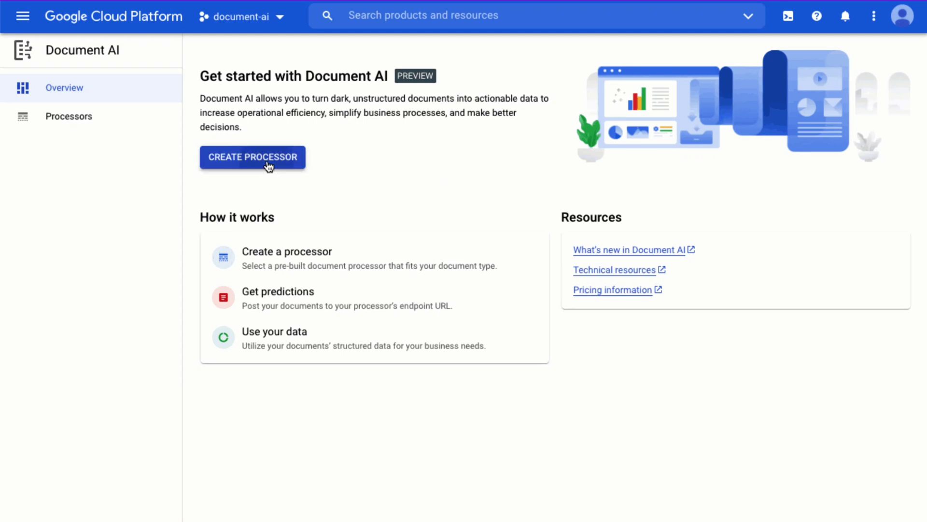
scroll(253, 448, down, 1)
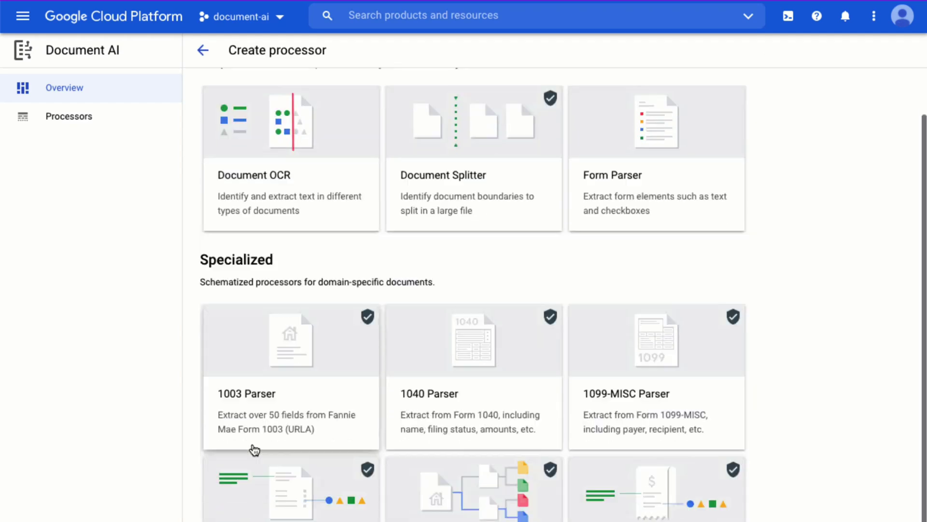
scroll(253, 450, down, 1)
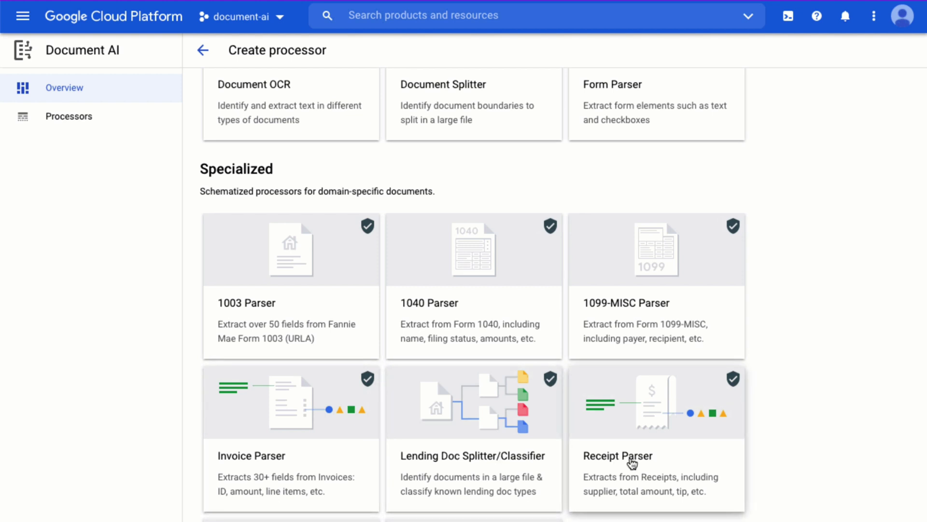
- Choose the Receipt Parser processor type and start naming it Procurement1
click(723, 463)
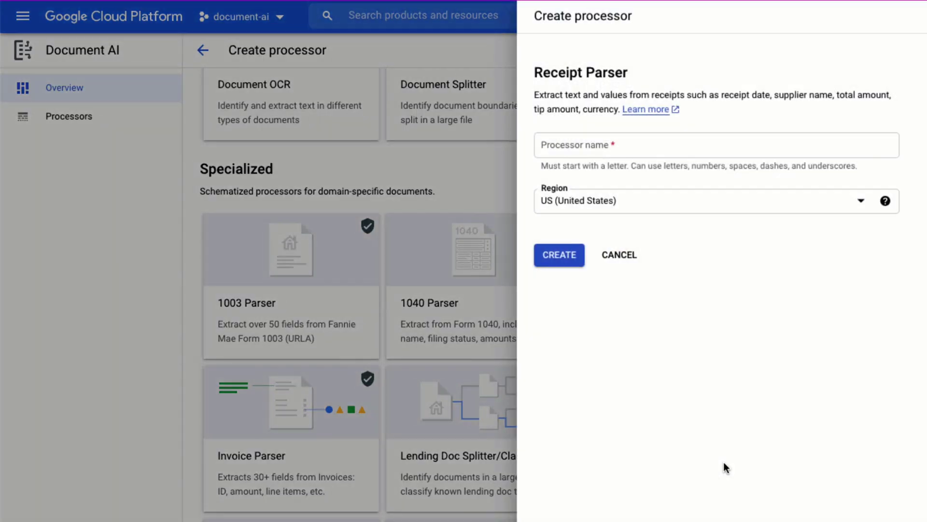
click(734, 150)
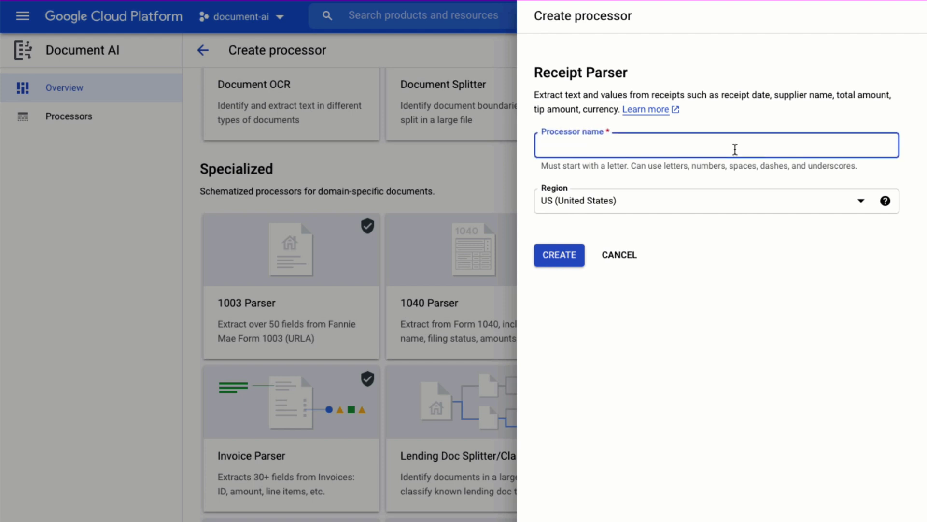
text(Procur)
text(ement1)
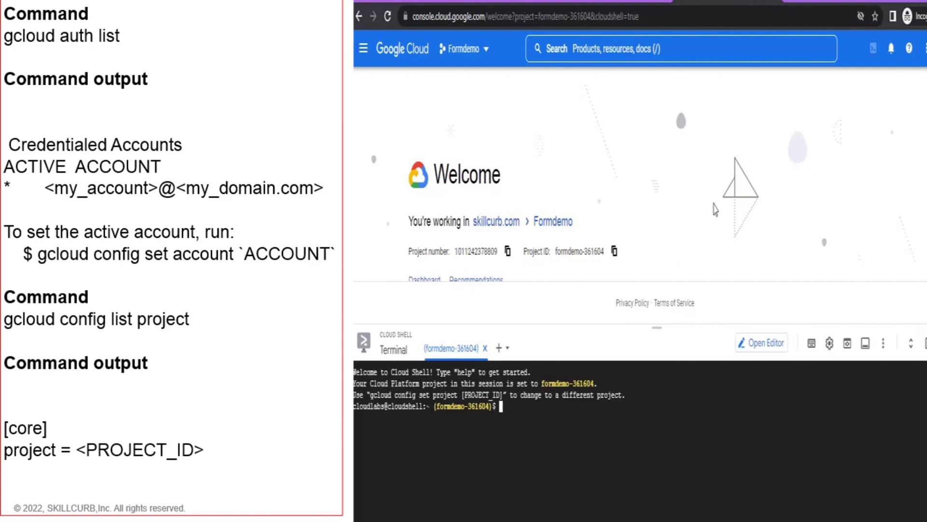
text(gcloud auth list)
- Run gcloud auth list and gcloud config list project to confirm the account and formdemo-361604
key(Return)
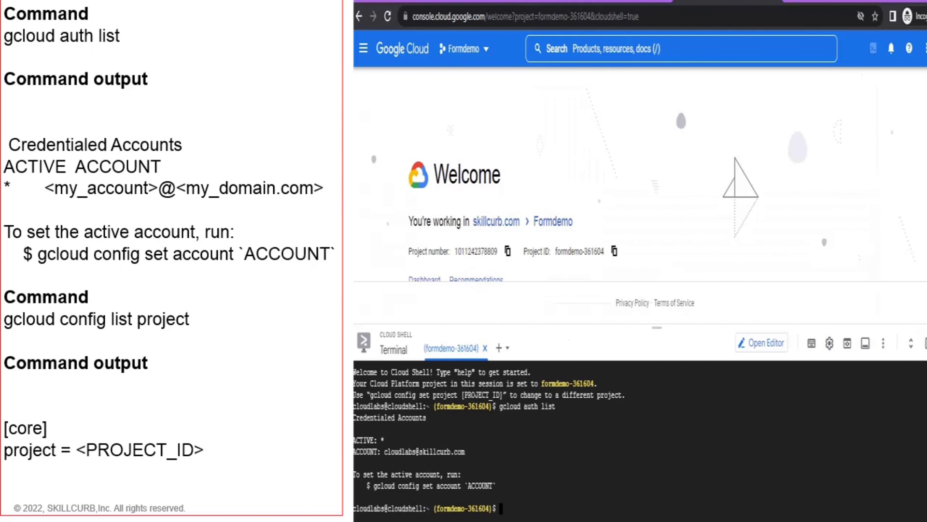
text(gcloud config list project)
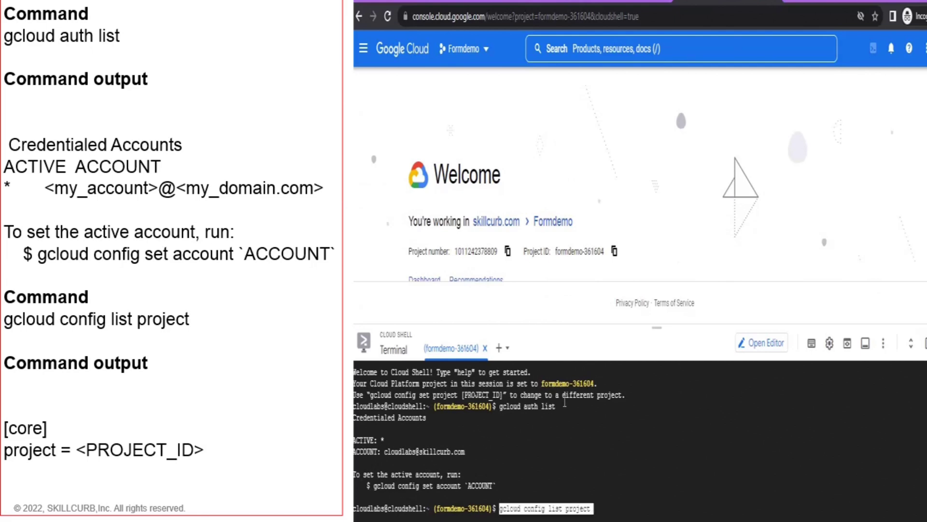
key(Return)
text(document AI)
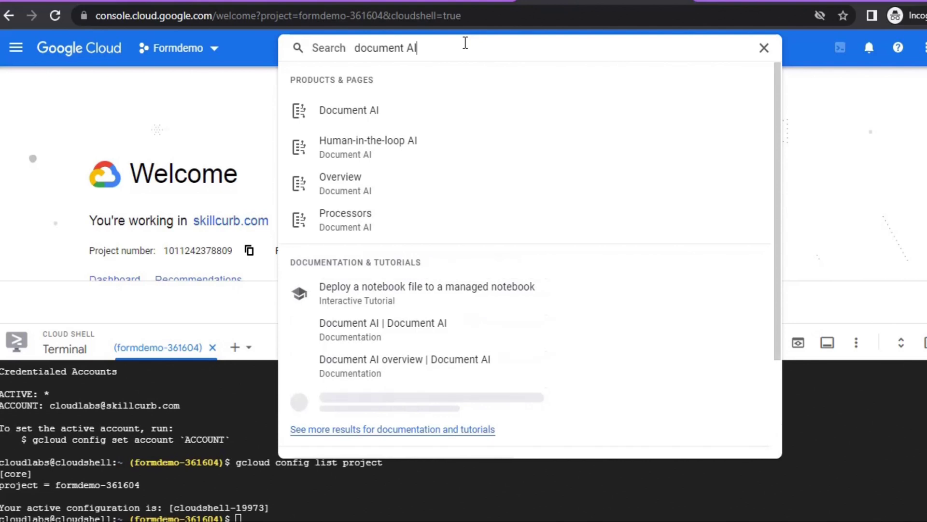
- Enable the Cloud Document AI API
key(Return)
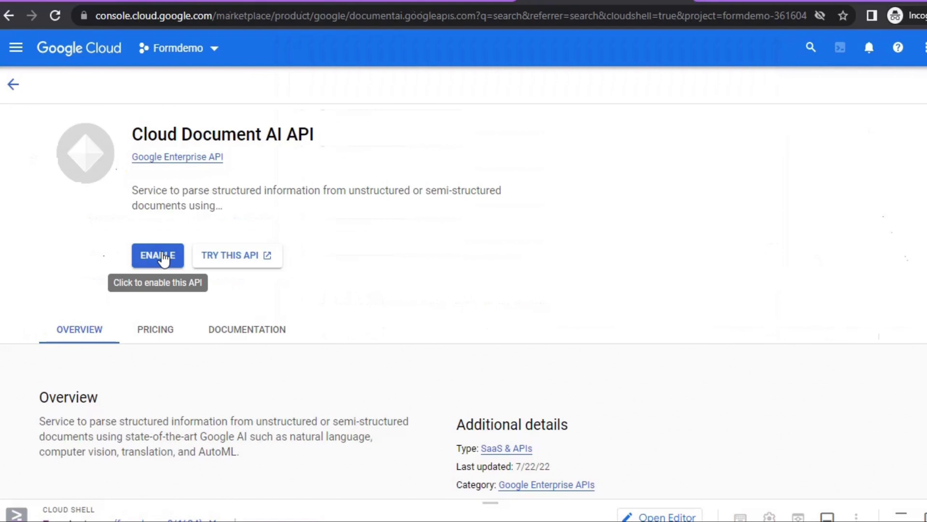
click(164, 260)
click(504, 49)
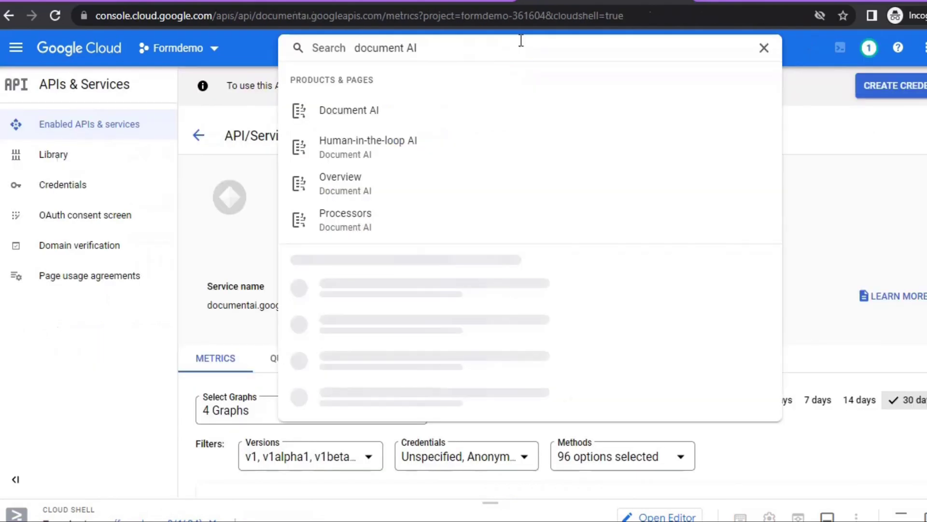
- From the Document AI overview, create a Form Parser processor named OCR
click(371, 186)
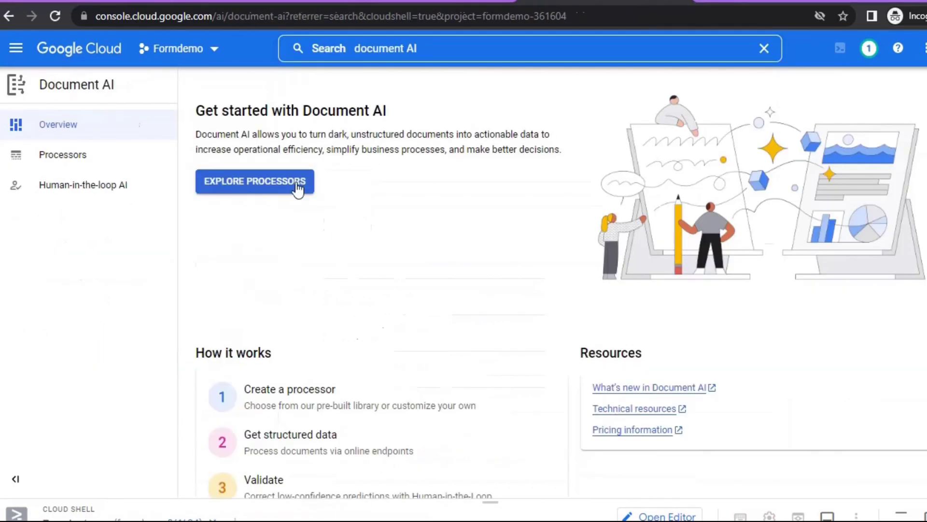
click(299, 183)
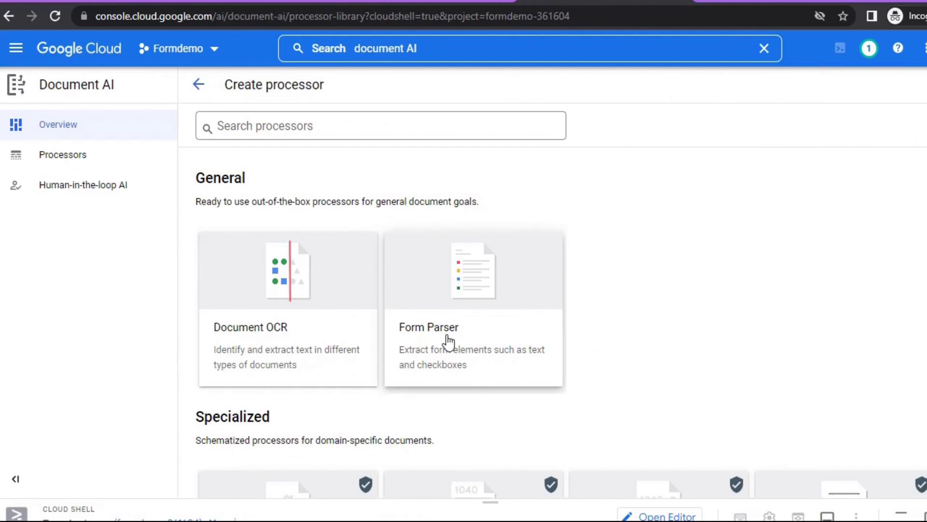
click(450, 341)
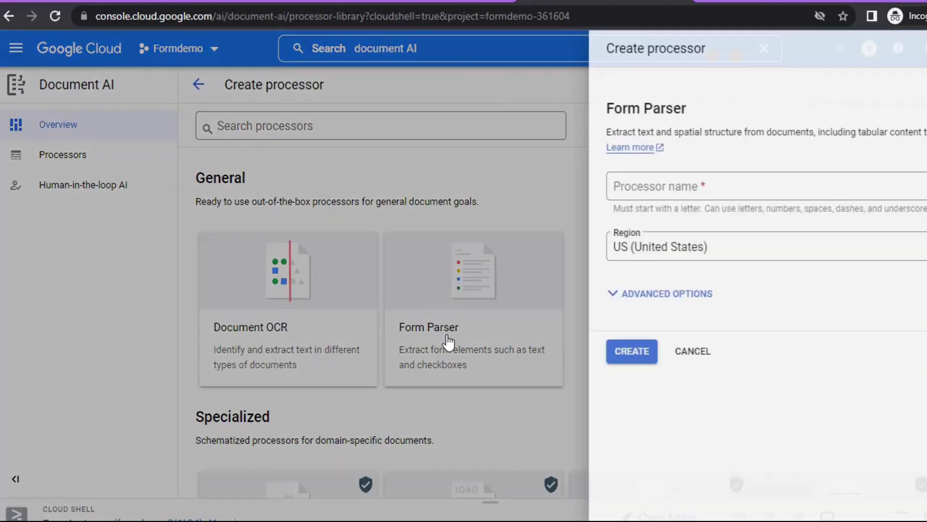
click(602, 187)
text(OCR)
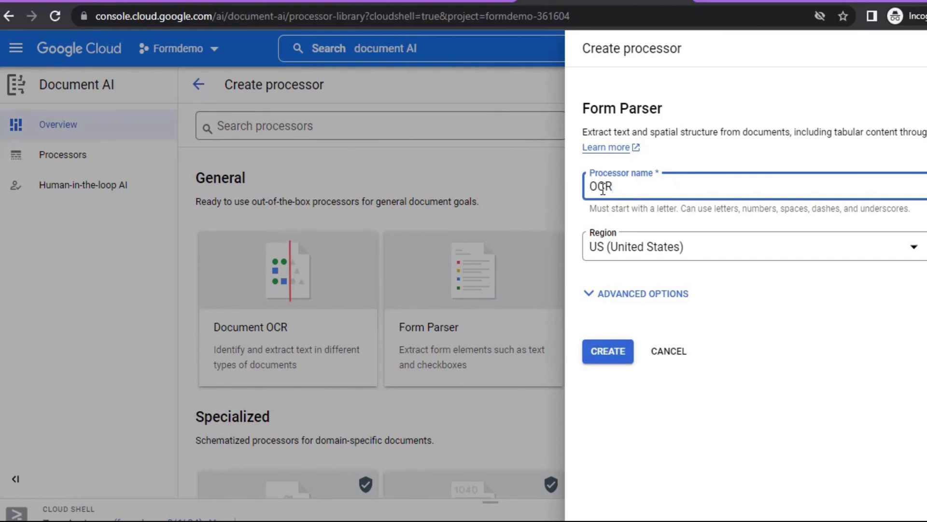
click(622, 360)
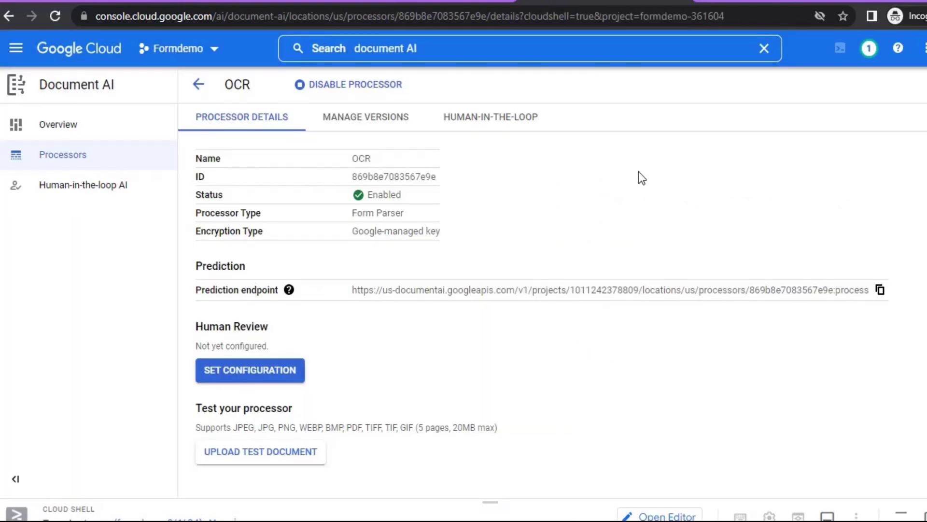
- Upload HealthForm.png as a test document for the OCR processor
click(260, 450)
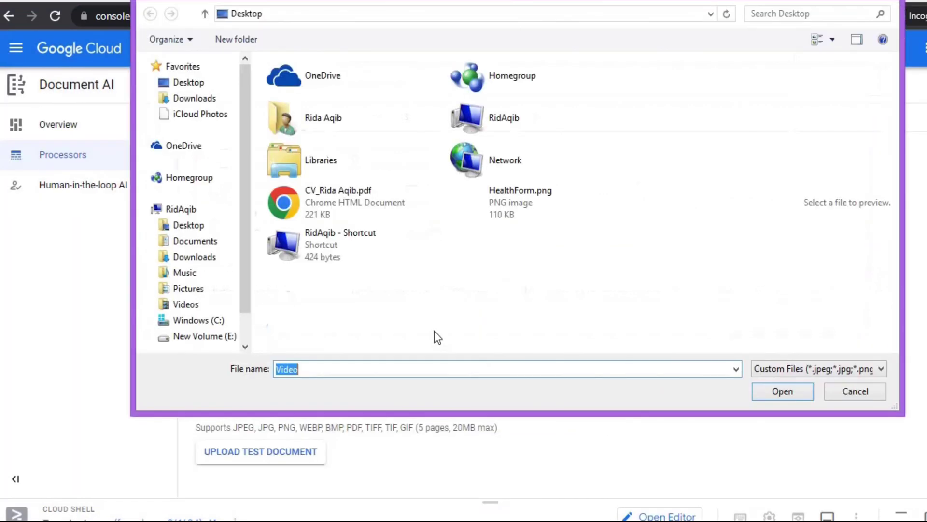
double_click(504, 196)
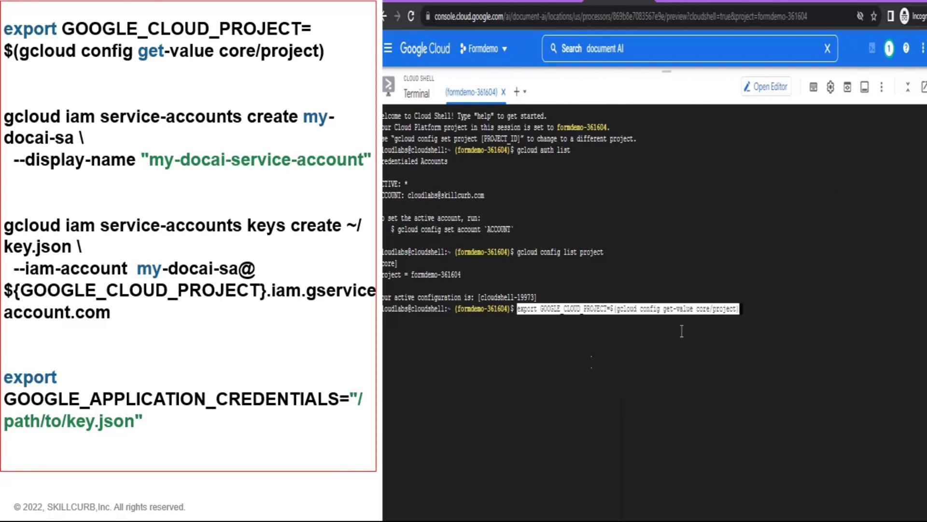
- Export GOOGLE_CLOUD_PROJECT, create my-docai-sa, and write its key to /home/cloudlabs/key.json
key(Return)
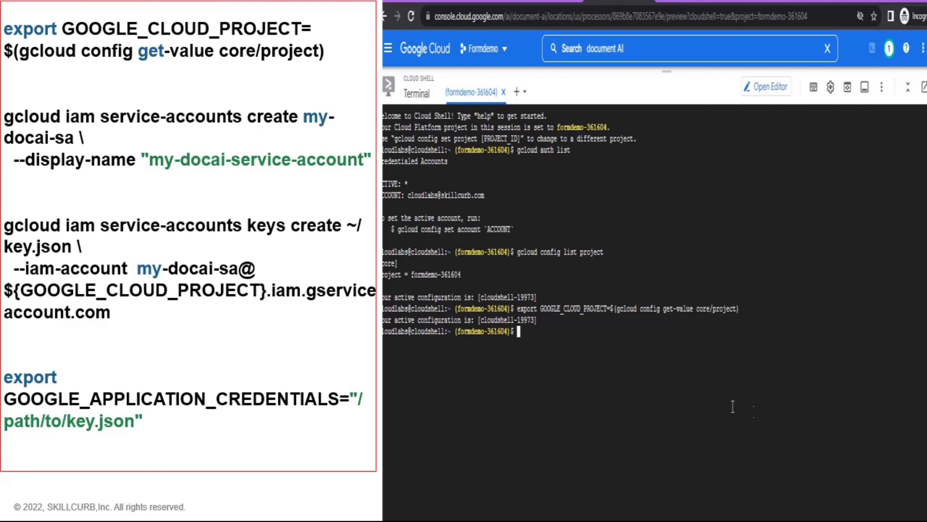
text(gcloud iam service-accounts create my-docai-sa \ --display-name "my-docai-service-account")
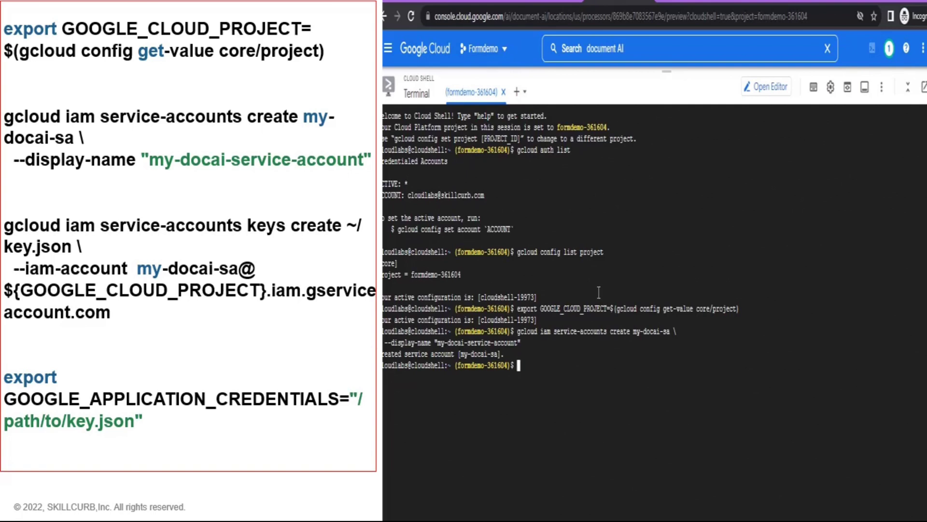
text(gcloud iam service-accounts keys create ~/key.json \   --iam-account  my-docai-sa@${GOOGLE_CLOUD_PROJECT}.iam.gserviceaccount.com)
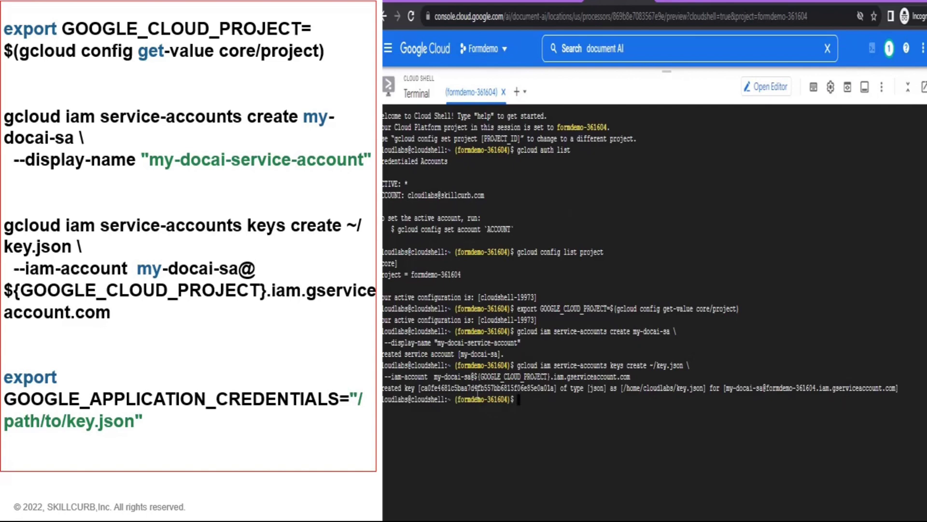
drag(621, 388, 707, 387)
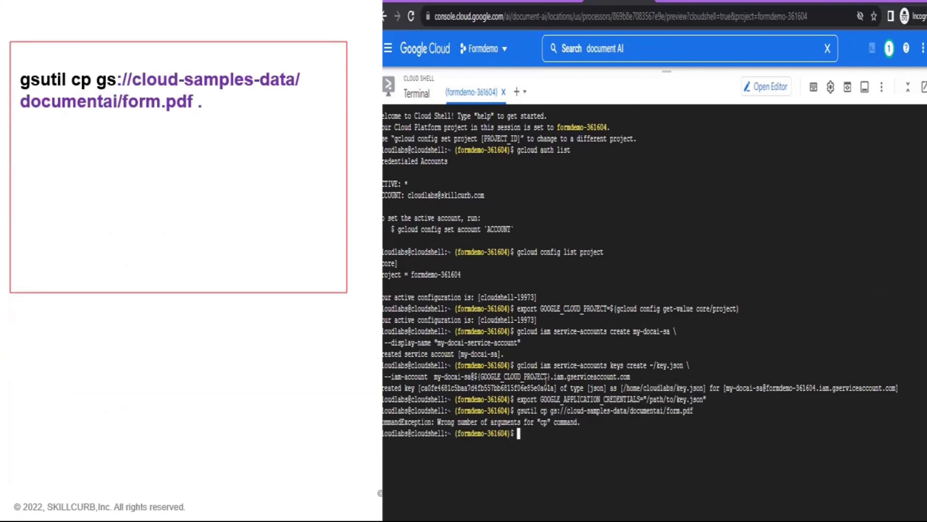
text(gsutil cp gs://cloud-samples-data/documentai/form.pdf .)
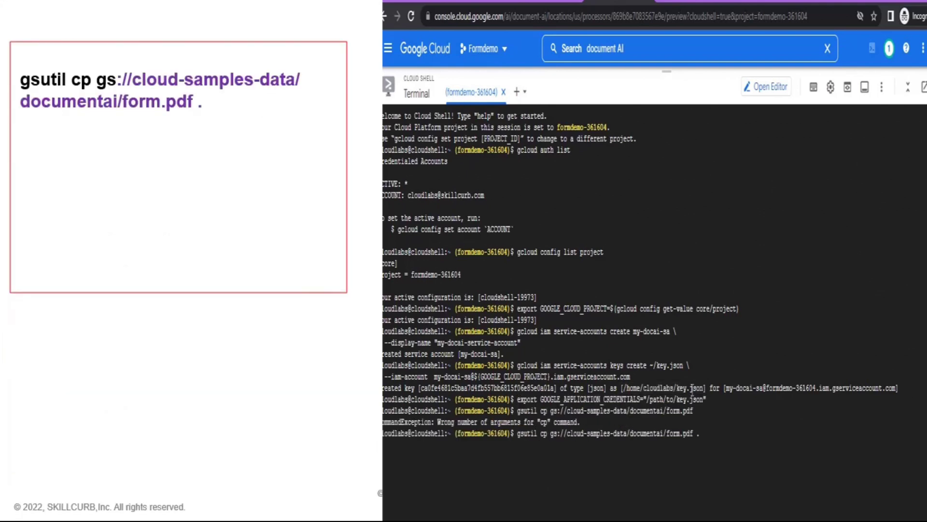
- Download form.pdf and run npm init, accepting default package name, version and fields
key(Return)
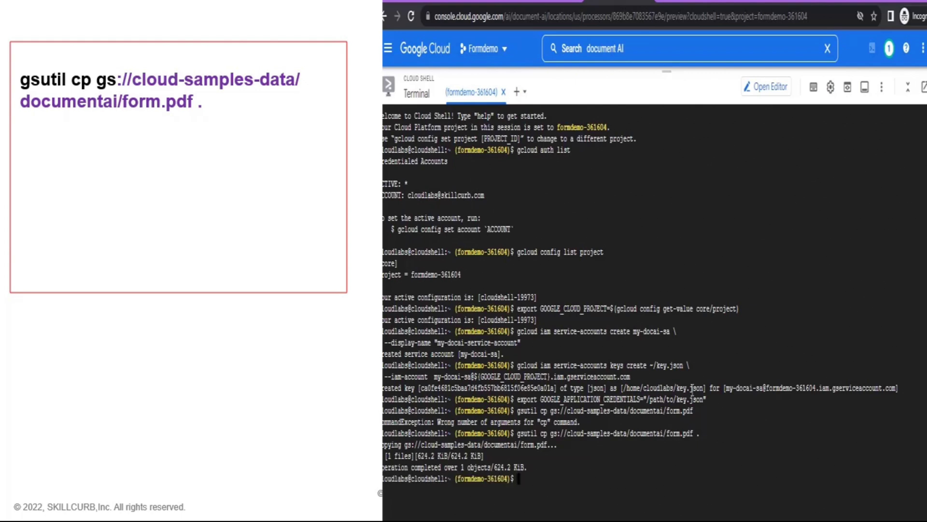
drag(568, 444, 390, 445)
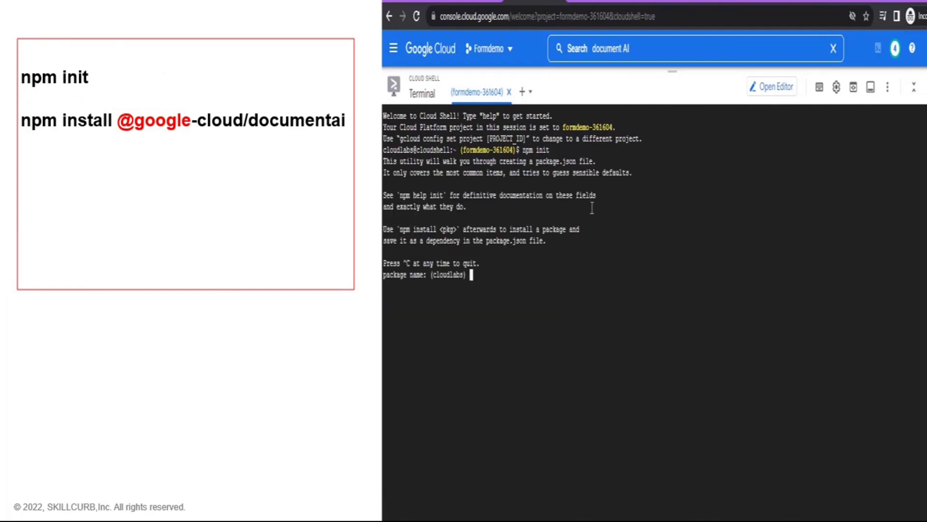
key(Return)
key(Return)
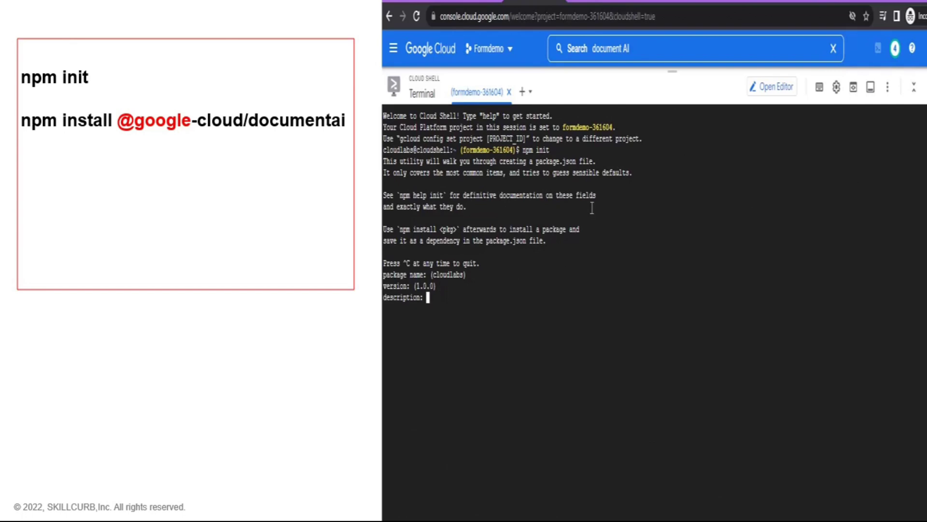
key(Return)
key(Return)
key(Return)
key(Return)
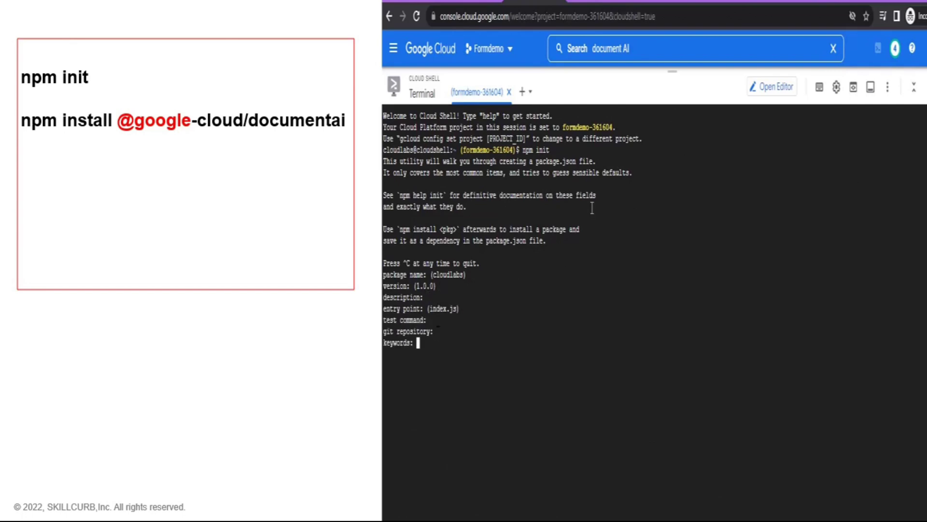
key(Return)
key(Return)
key(Return)
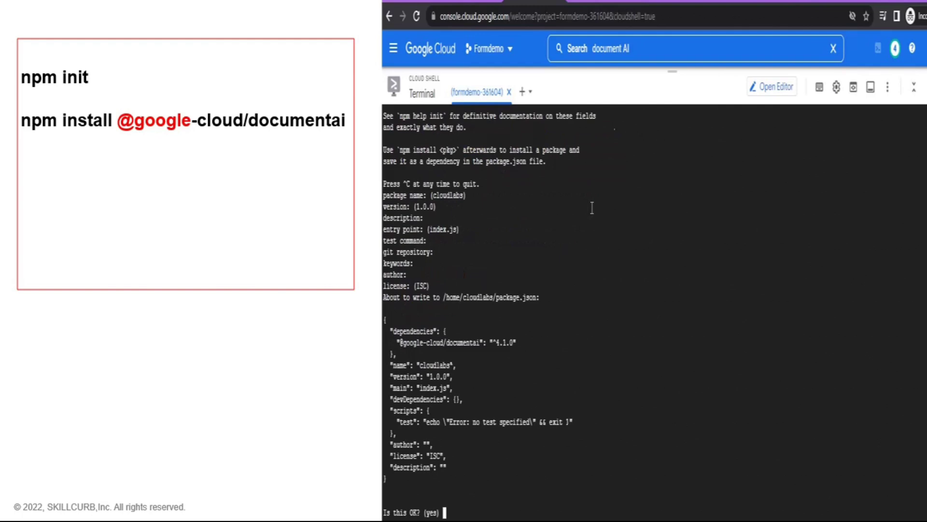
text(yes)
key(Return)
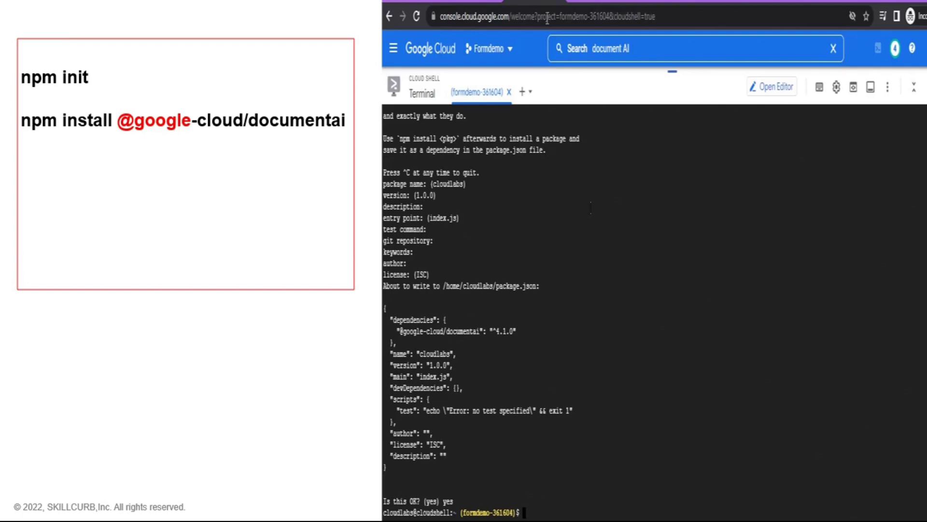
text(npm install @google-cloud/documentai)
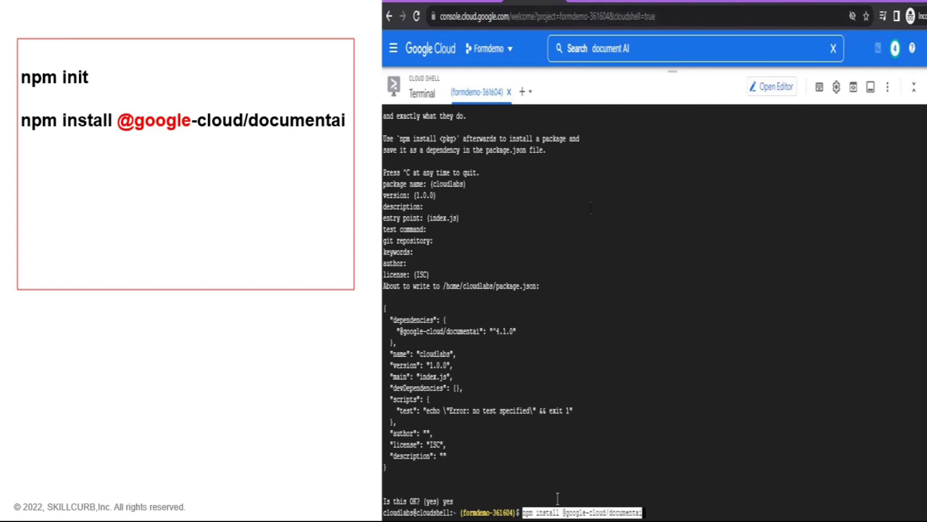
key(Return)
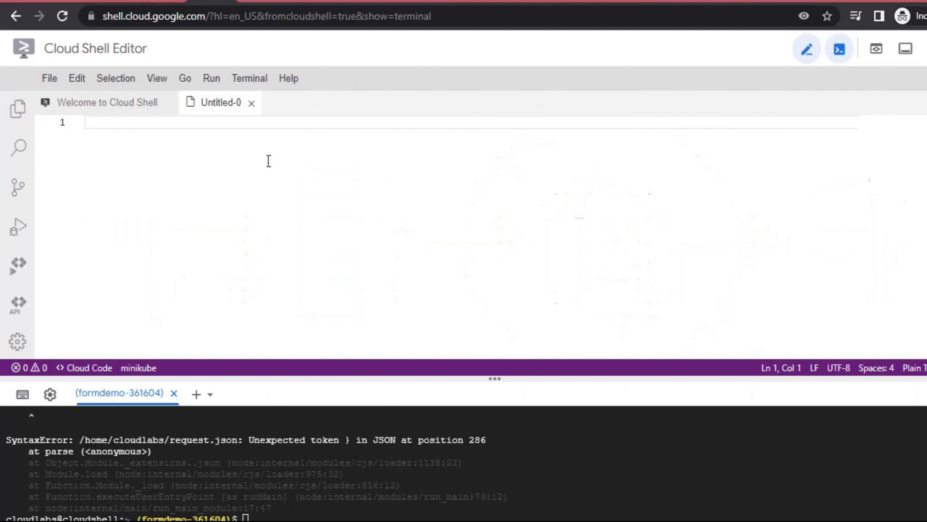
- Save the pasted sample code under the name index in the cloudlabs folder
click(95, 225)
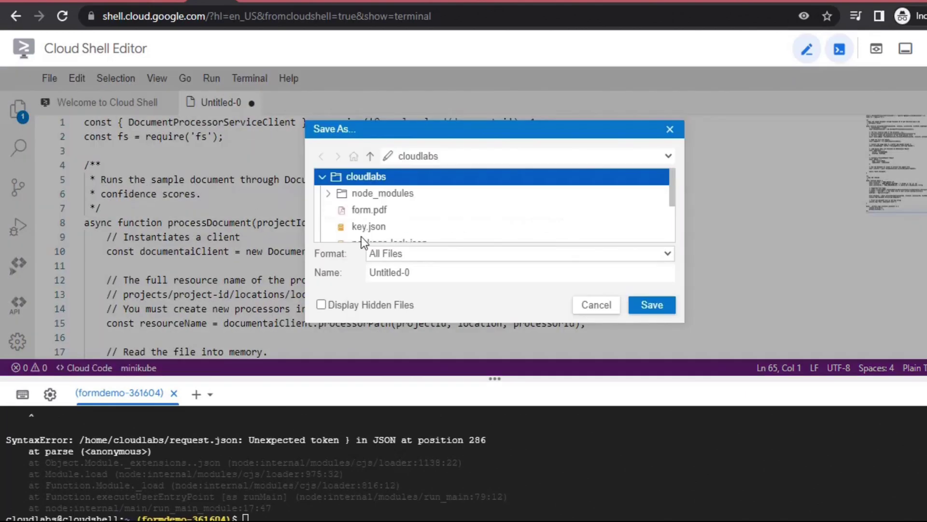
click(413, 254)
text(index)
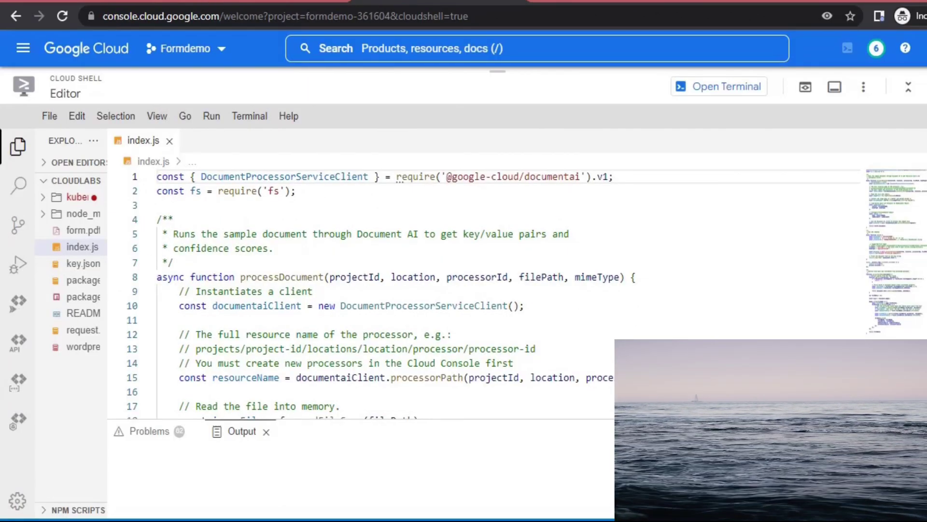
key(Down)
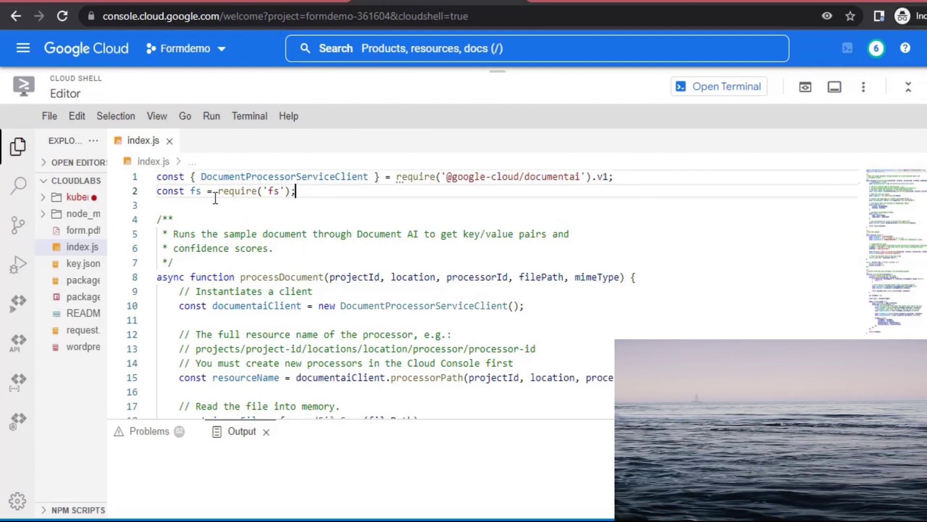
double_click(325, 276)
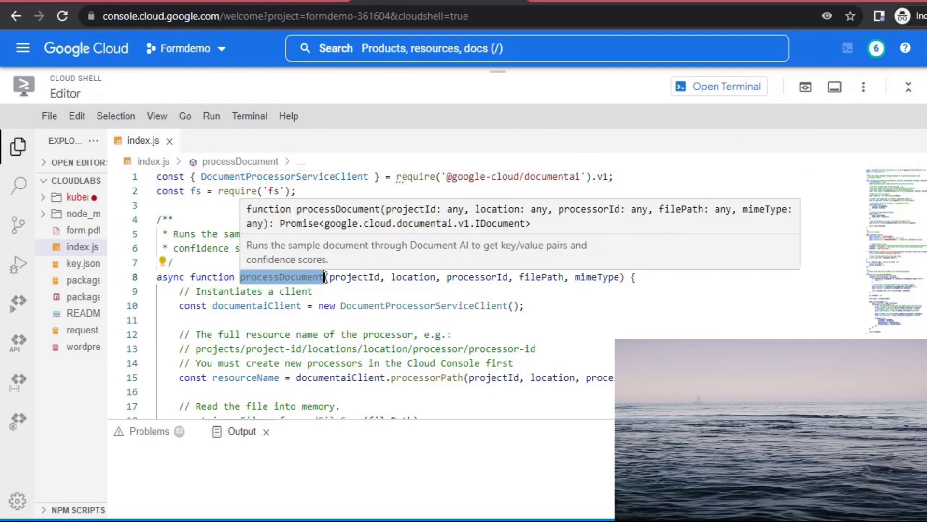
click(530, 307)
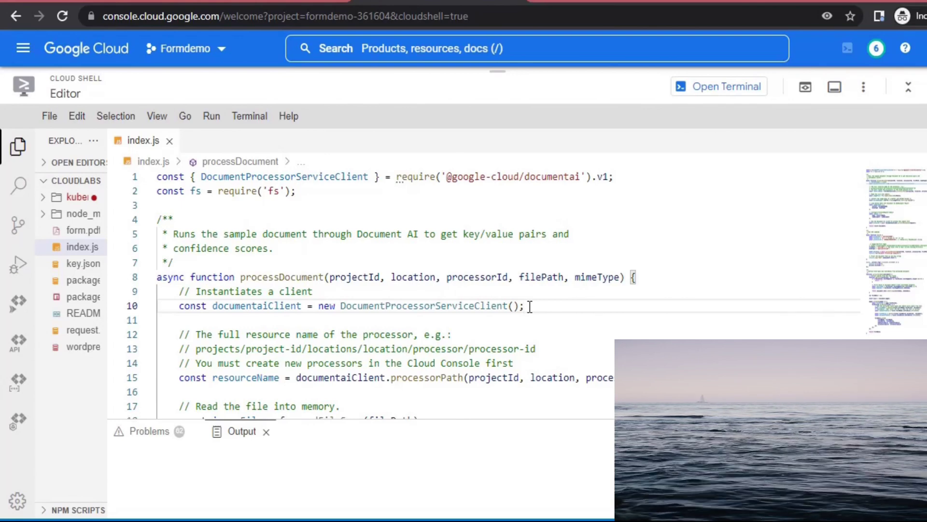
scroll(529, 307, down, 2)
click(661, 302)
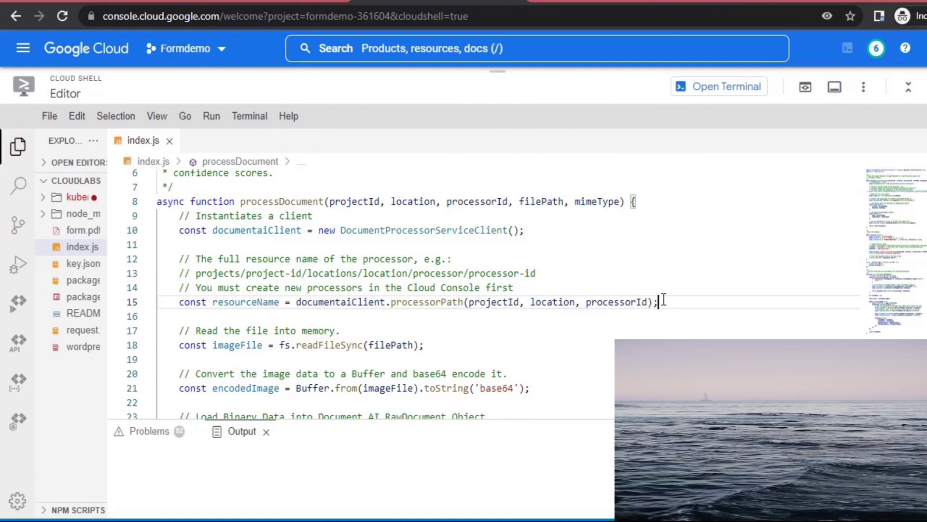
click(428, 347)
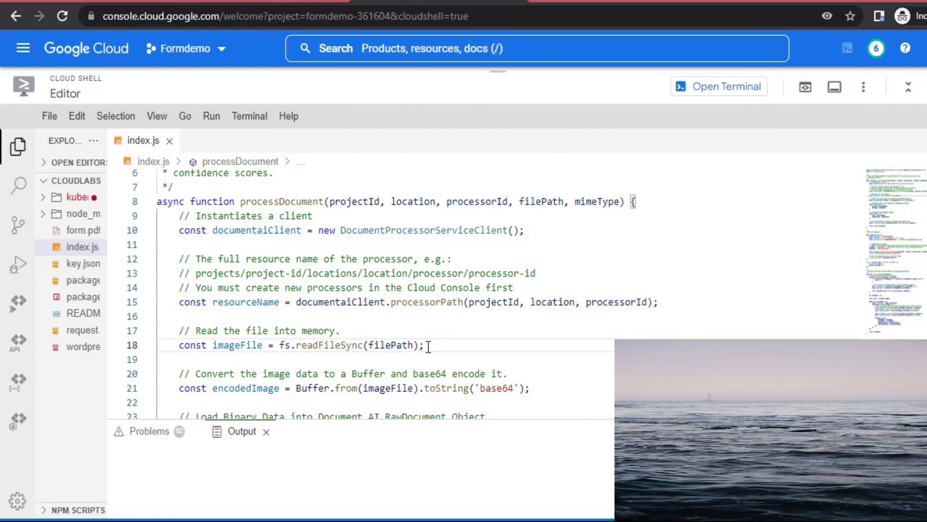
click(544, 390)
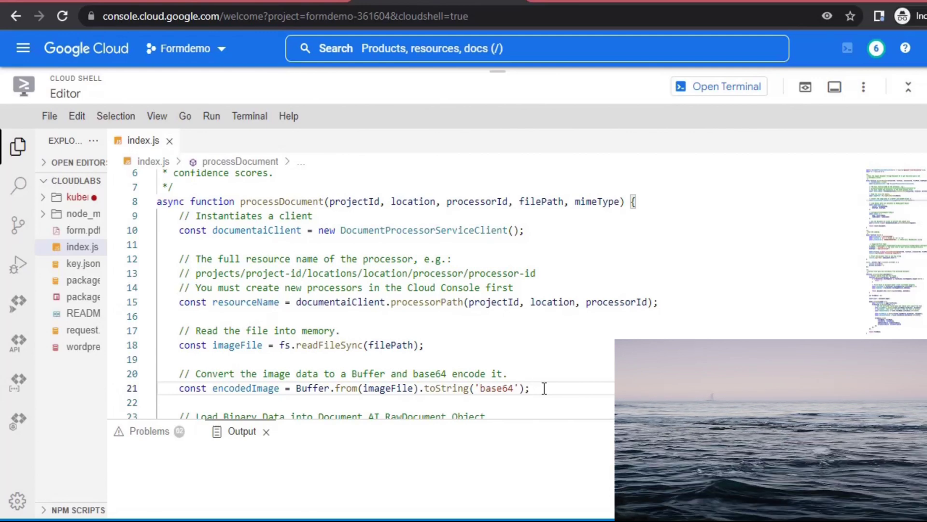
scroll(544, 390, down, 4)
click(312, 283)
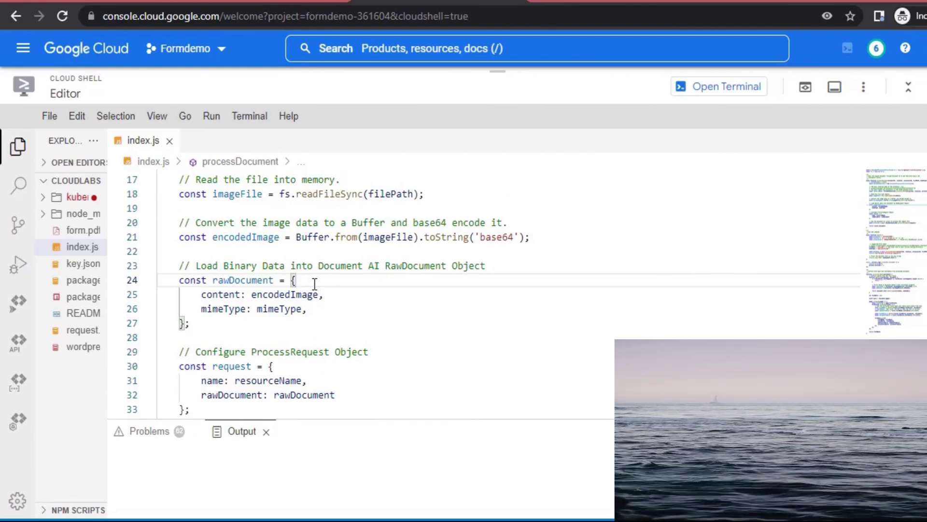
click(315, 311)
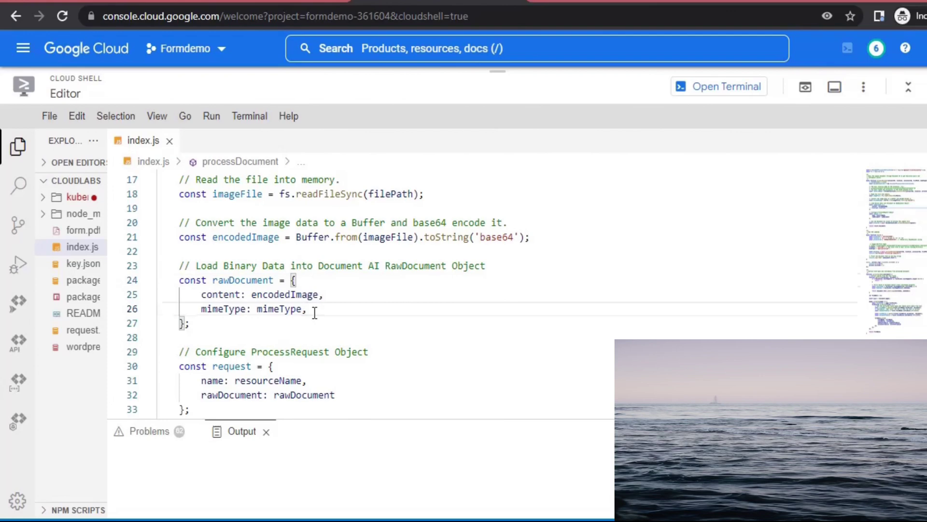
scroll(315, 312, down, 2)
click(279, 290)
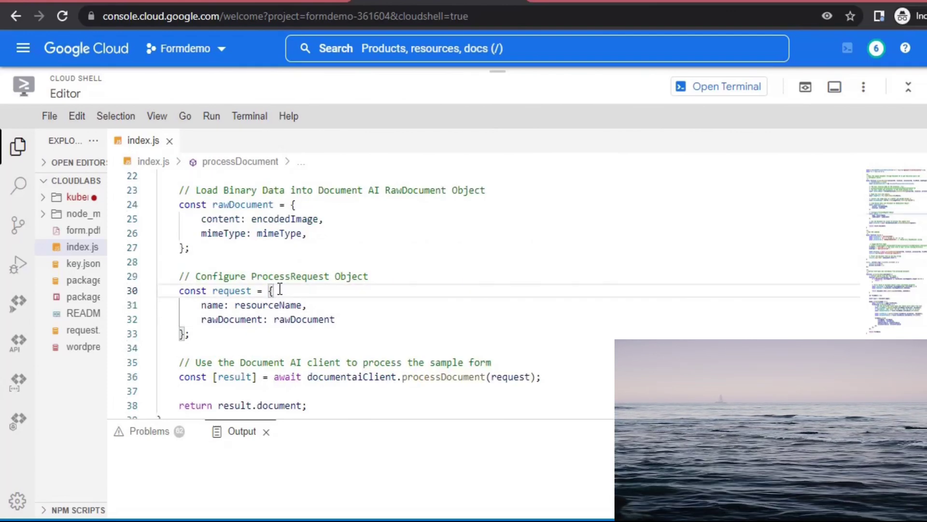
click(323, 310)
click(355, 323)
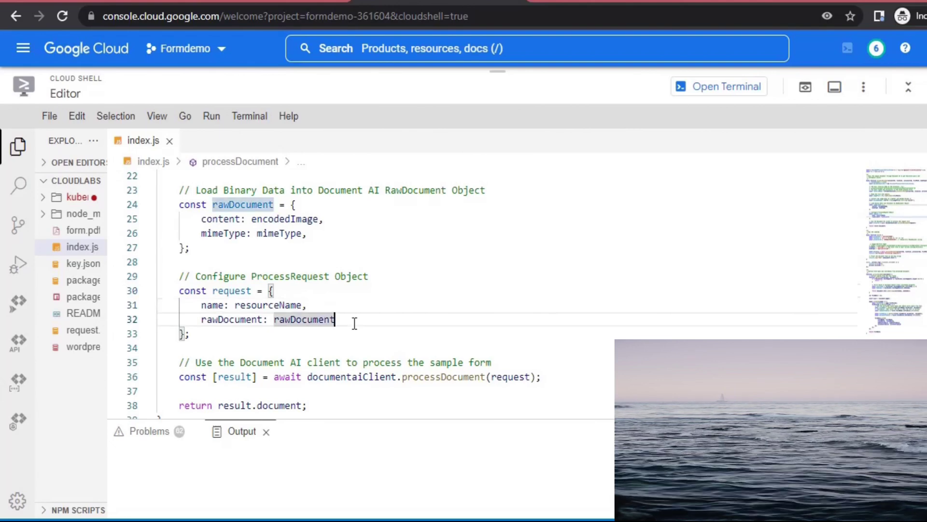
scroll(354, 323, down, 2)
click(548, 301)
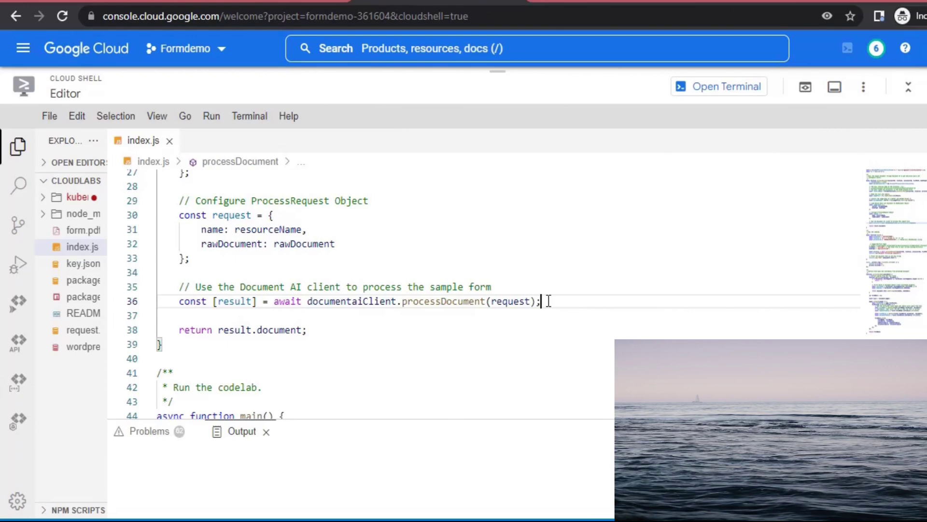
click(335, 330)
scroll(335, 281, down, 2)
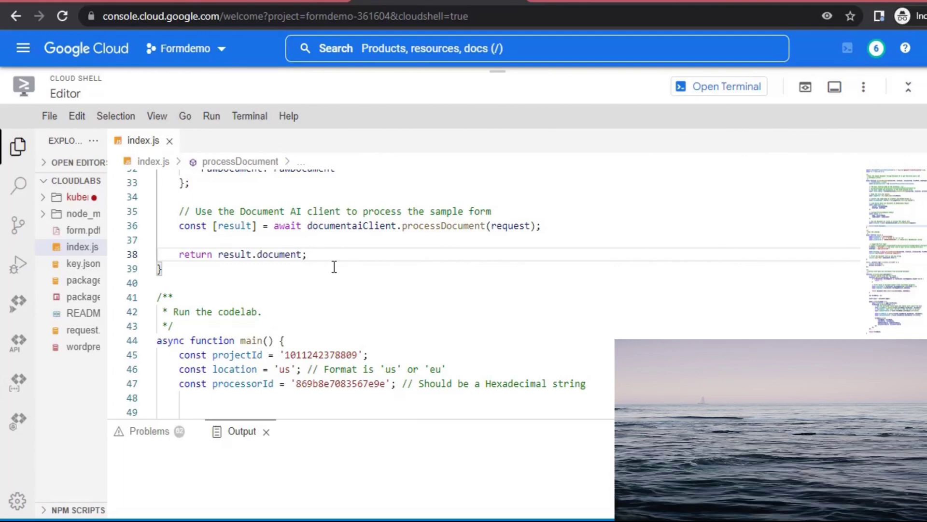
scroll(334, 267, down, 1)
scroll(334, 267, down, 1)
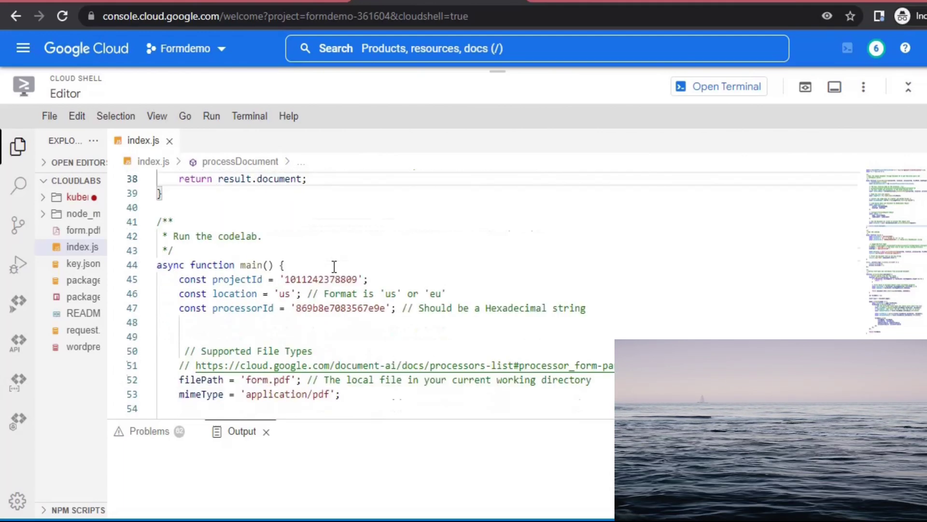
scroll(334, 266, down, 1)
scroll(334, 267, down, 1)
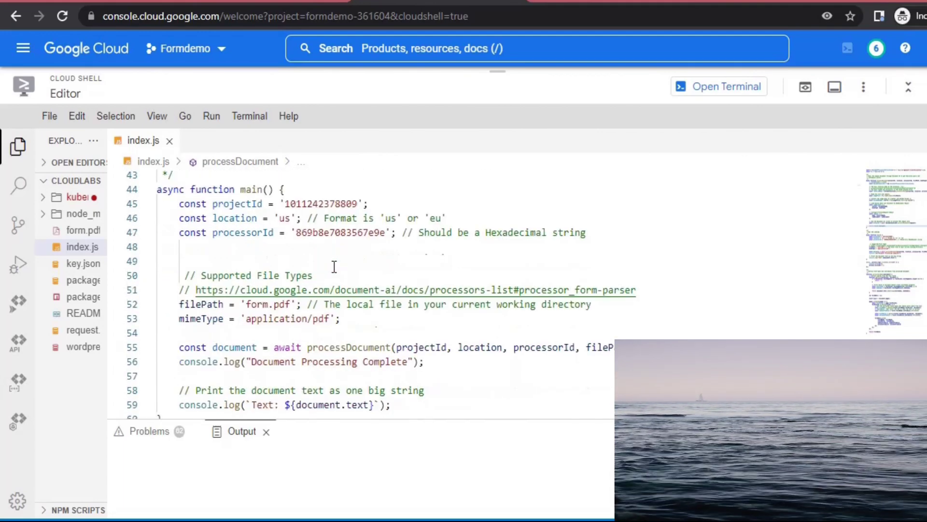
click(243, 191)
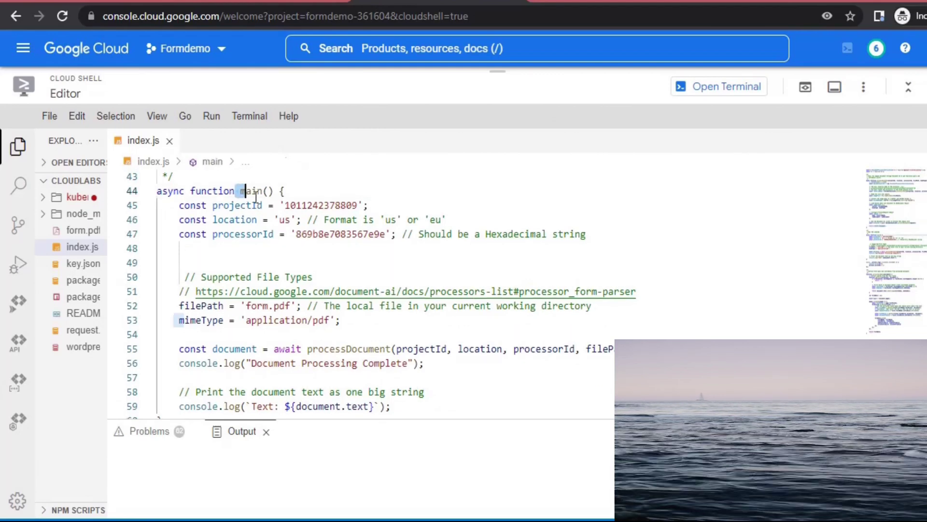
click(377, 192)
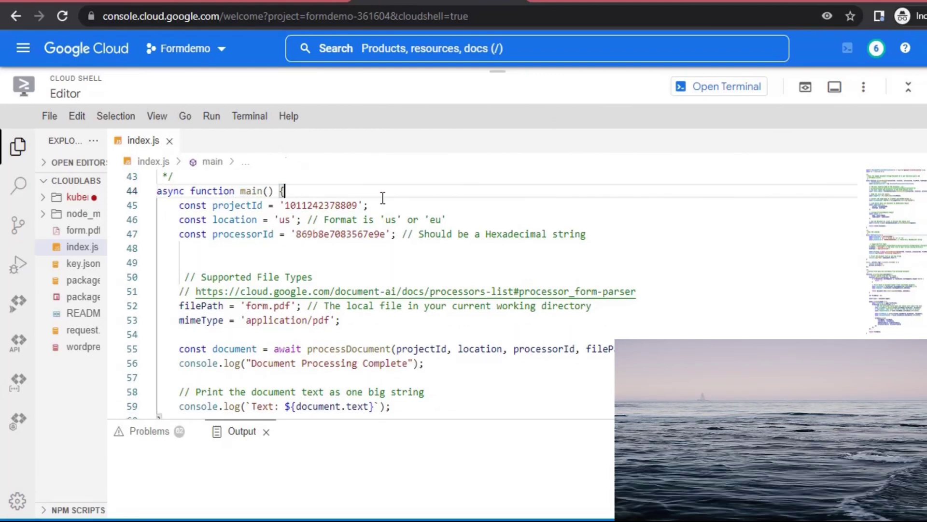
click(383, 200)
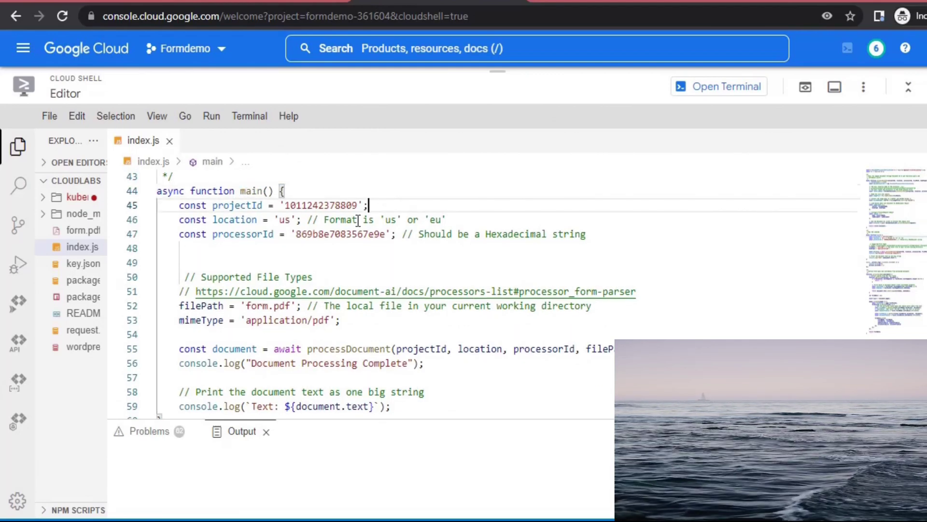
click(462, 225)
click(596, 239)
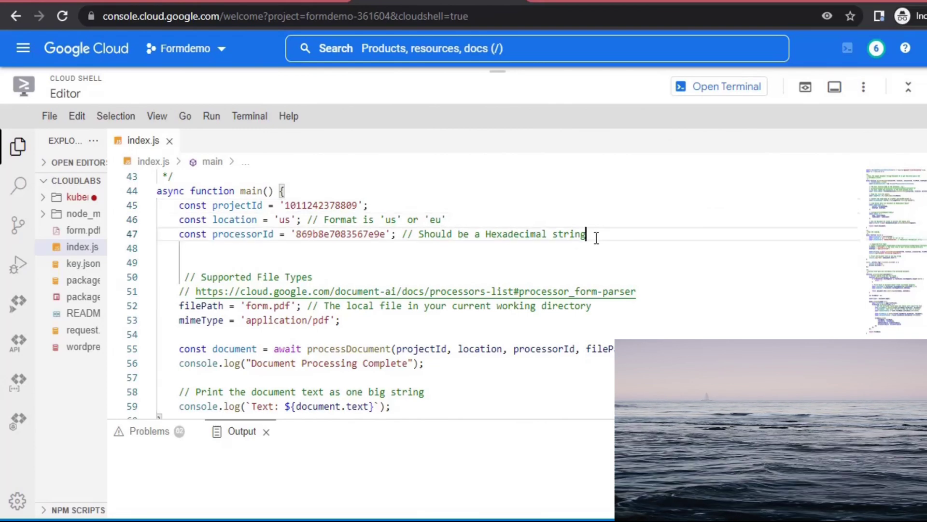
click(334, 306)
scroll(260, 325, down, 1)
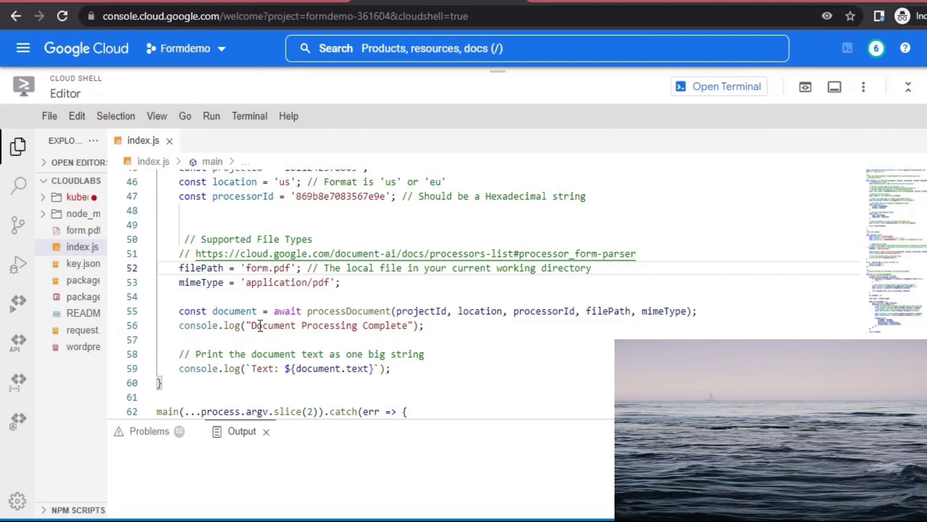
click(346, 283)
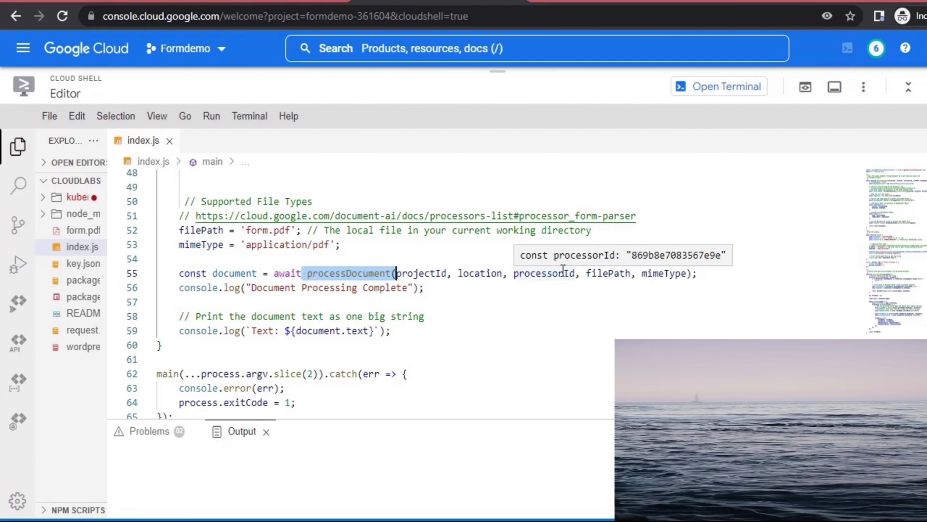
click(433, 290)
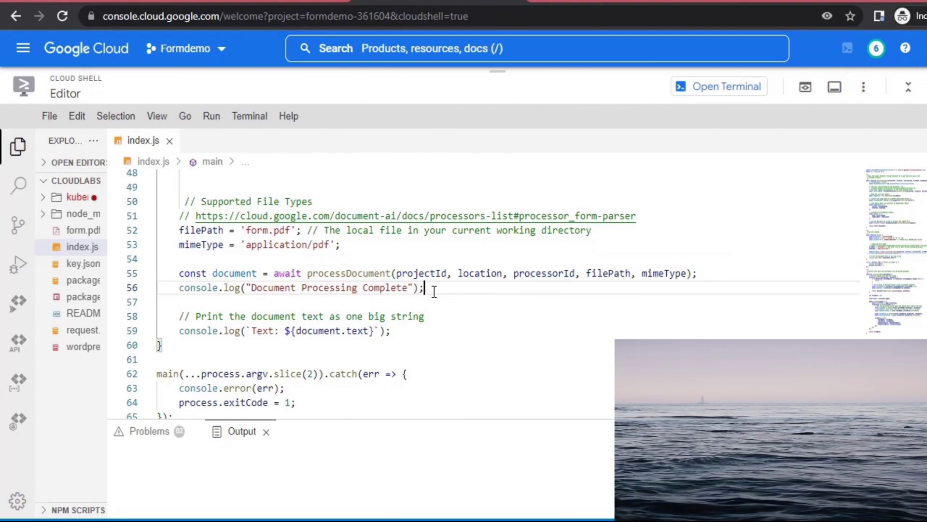
drag(179, 331, 405, 331)
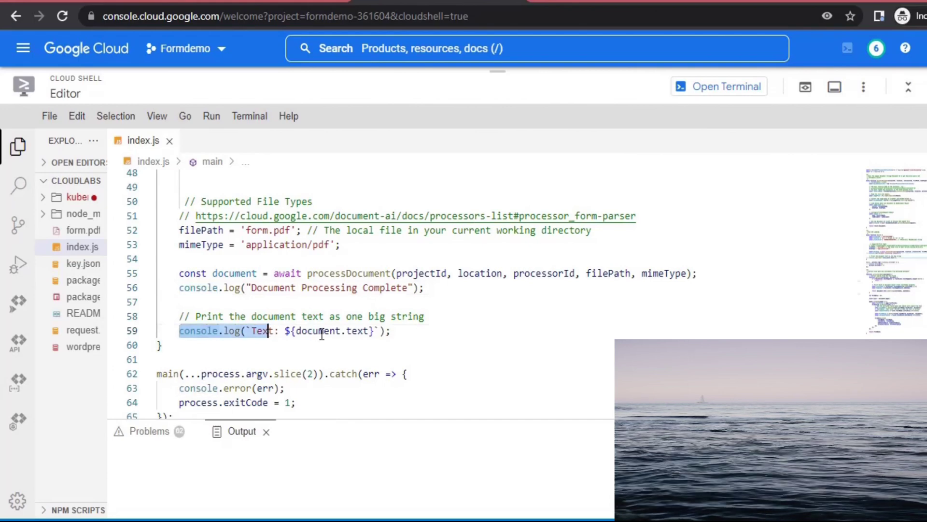
click(412, 328)
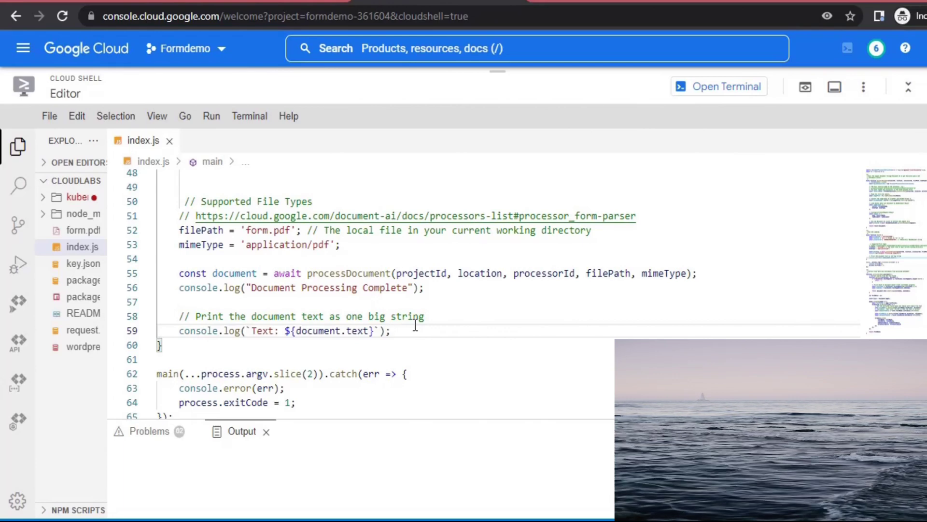
scroll(415, 326, down, 1)
mouse_move(157, 336)
mouse_down()
mouse_move(282, 375)
mouse_move(317, 365)
mouse_up()
click(322, 365)
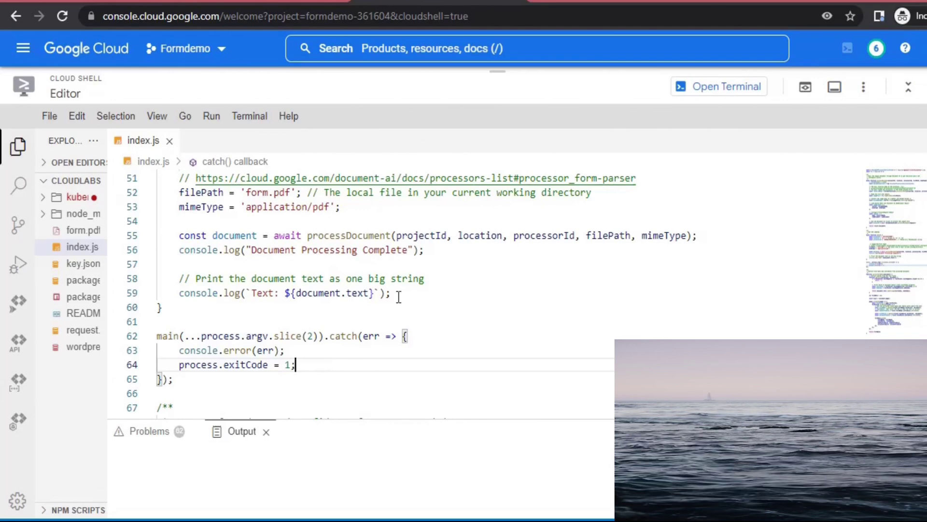
- Run node index.js in the terminal to extract the health form text
click(698, 85)
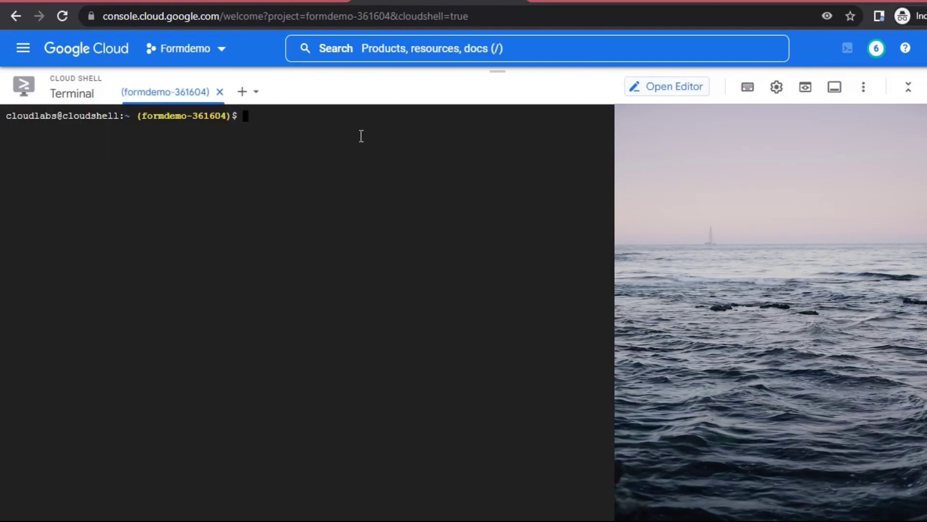
text(nod)
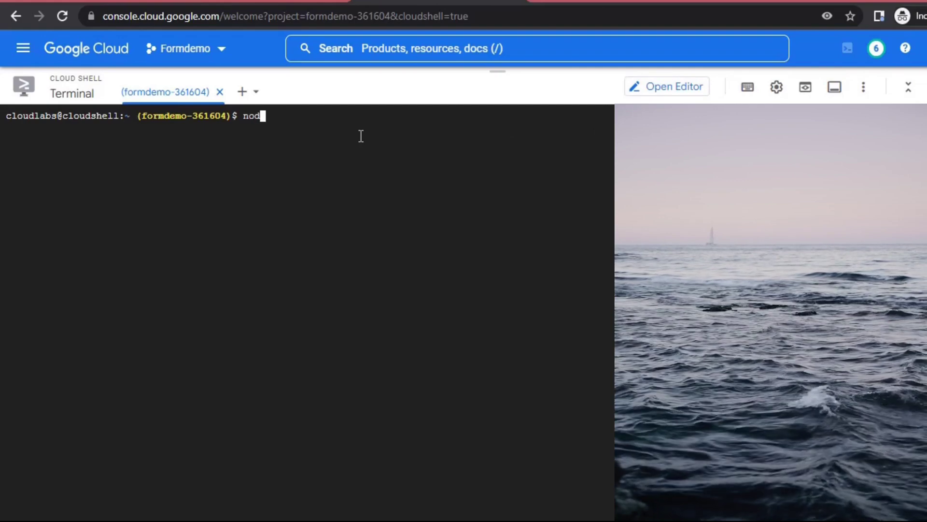
text(e index.js)
key(Return)
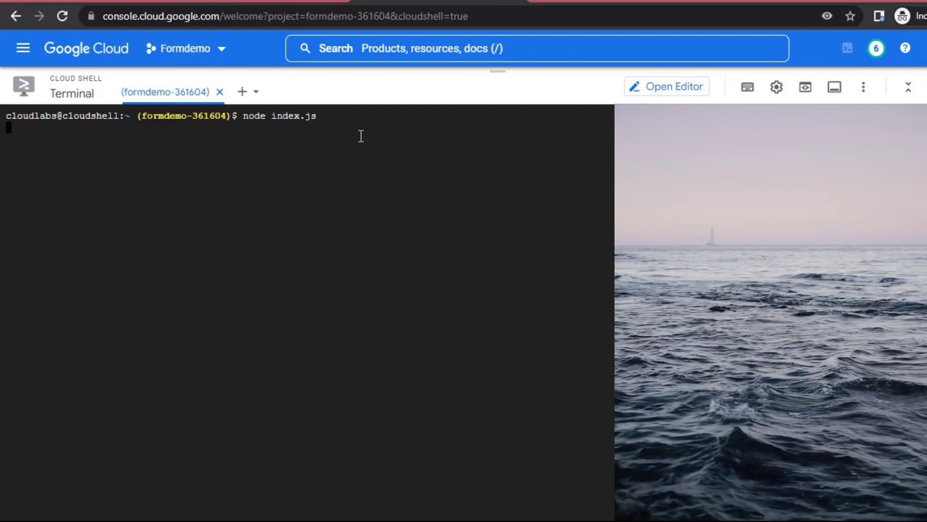